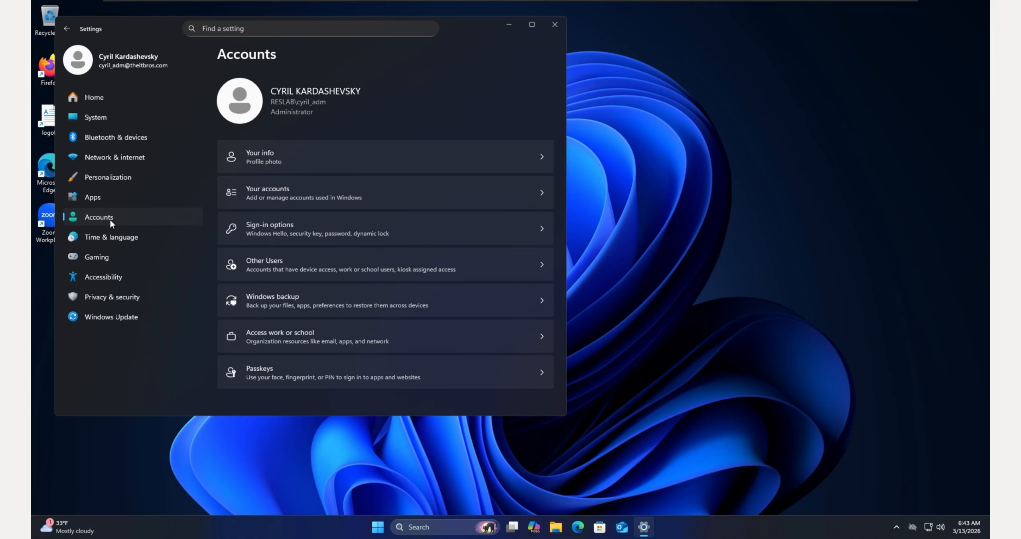
Step: From Sign-in options, follow Lock screen personalization and review the Windows spotlight and Weather settings
{"action": "left_click", "coordinate": [285, 235]}
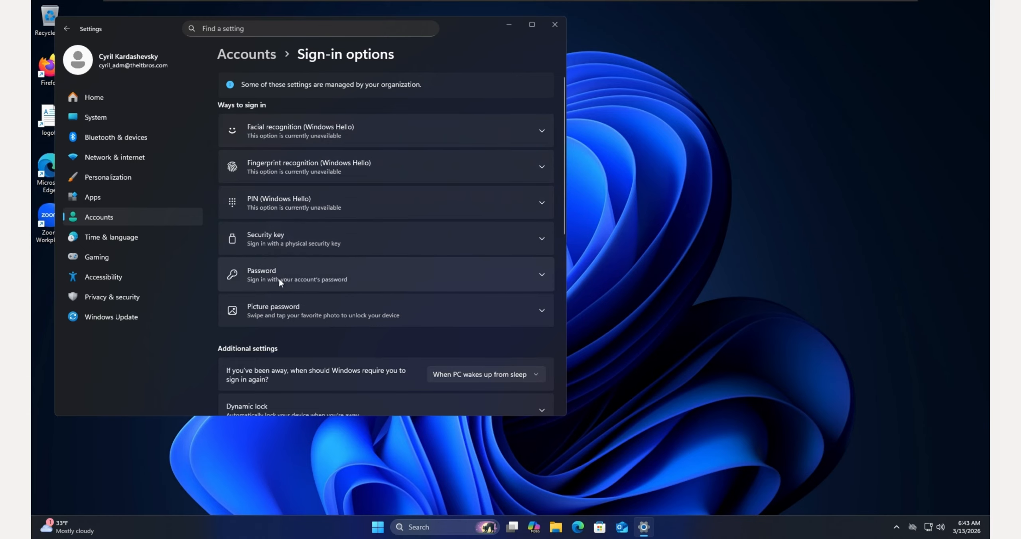
{"action": "scroll", "coordinate": [279, 281], "scroll_direction": "down", "scroll_amount": 4}
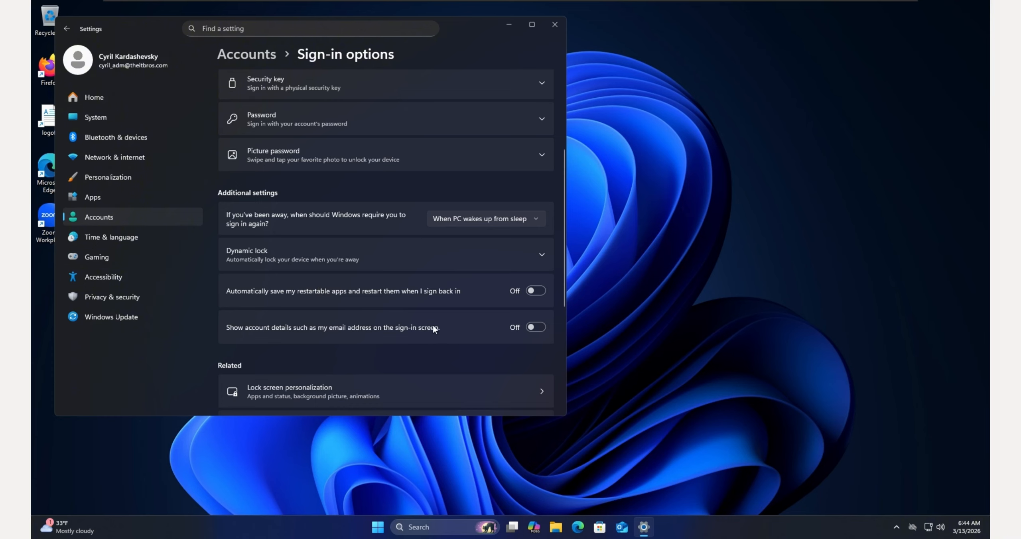
{"action": "scroll", "coordinate": [445, 302], "scroll_direction": "down", "scroll_amount": 1}
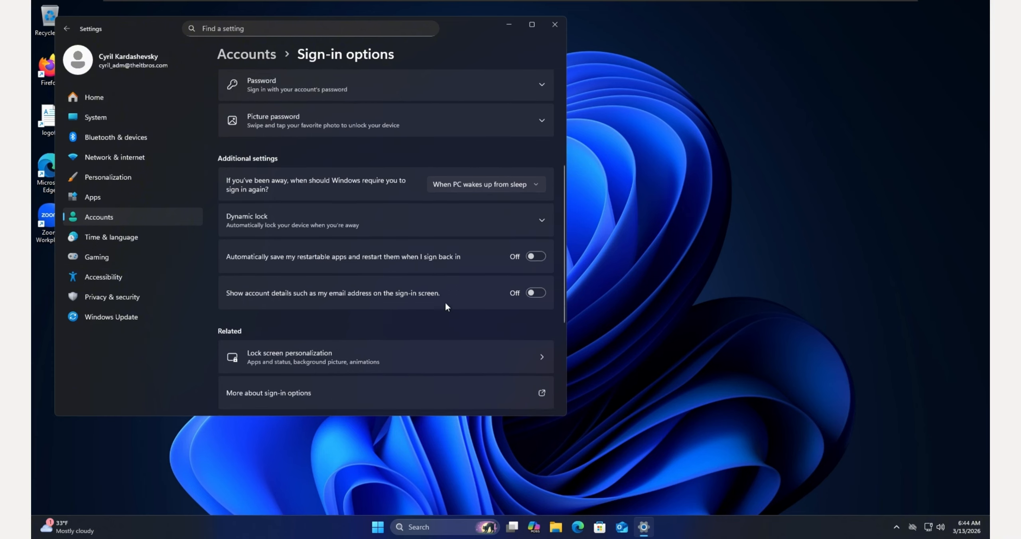
{"action": "left_click", "coordinate": [281, 344]}
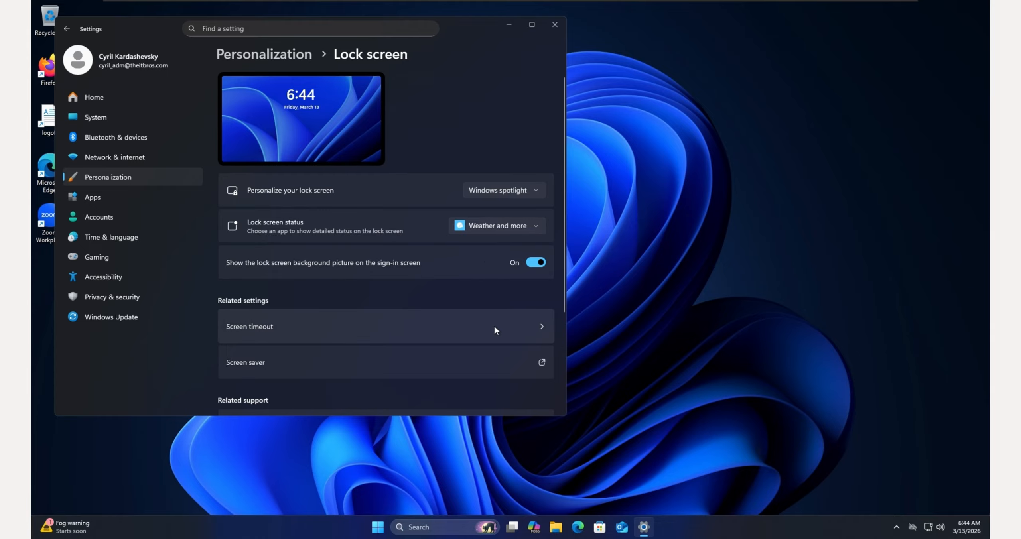
{"action": "scroll", "coordinate": [491, 324], "scroll_direction": "down", "scroll_amount": 4}
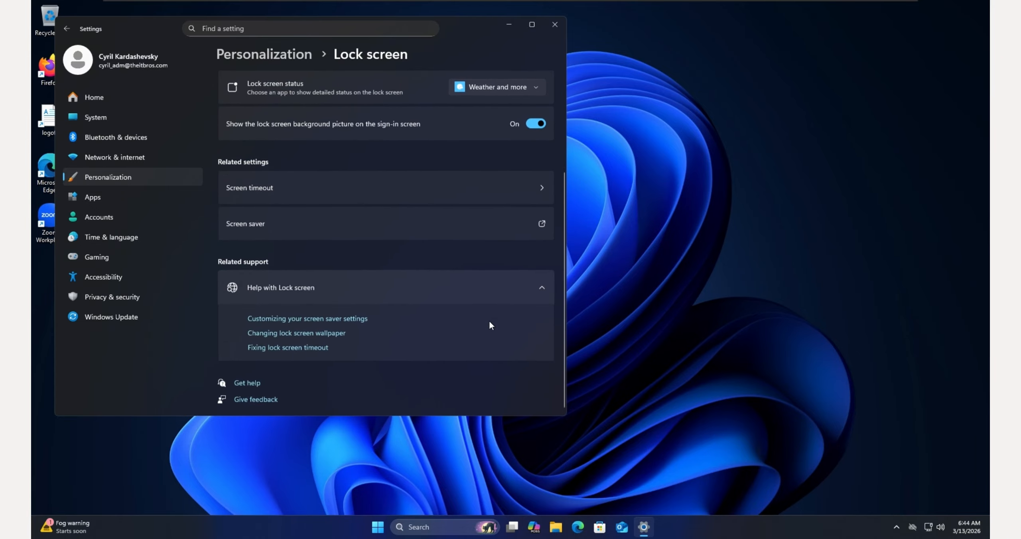
{"action": "scroll", "coordinate": [491, 324], "scroll_direction": "up", "scroll_amount": 4}
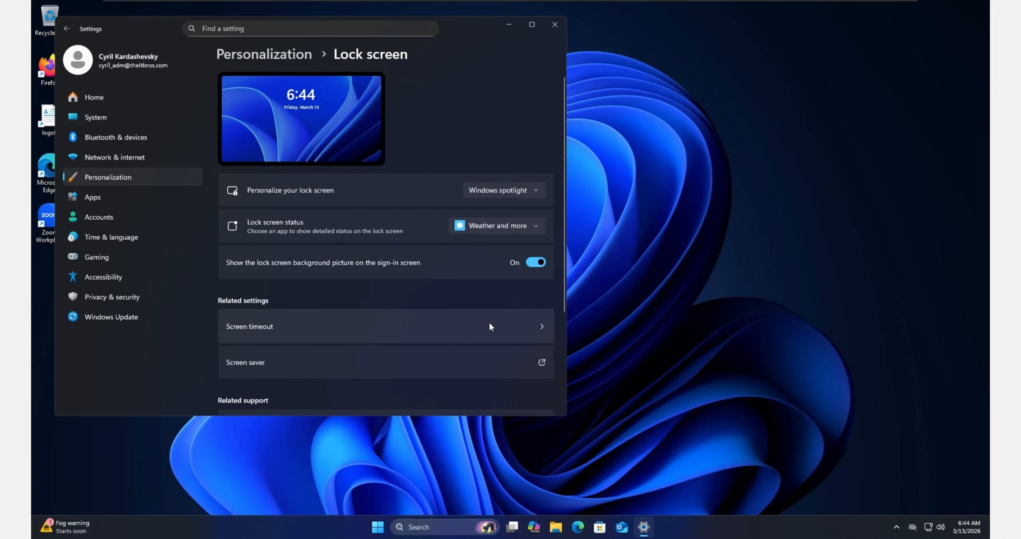
{"action": "scroll", "coordinate": [491, 324], "scroll_direction": "down", "scroll_amount": 1}
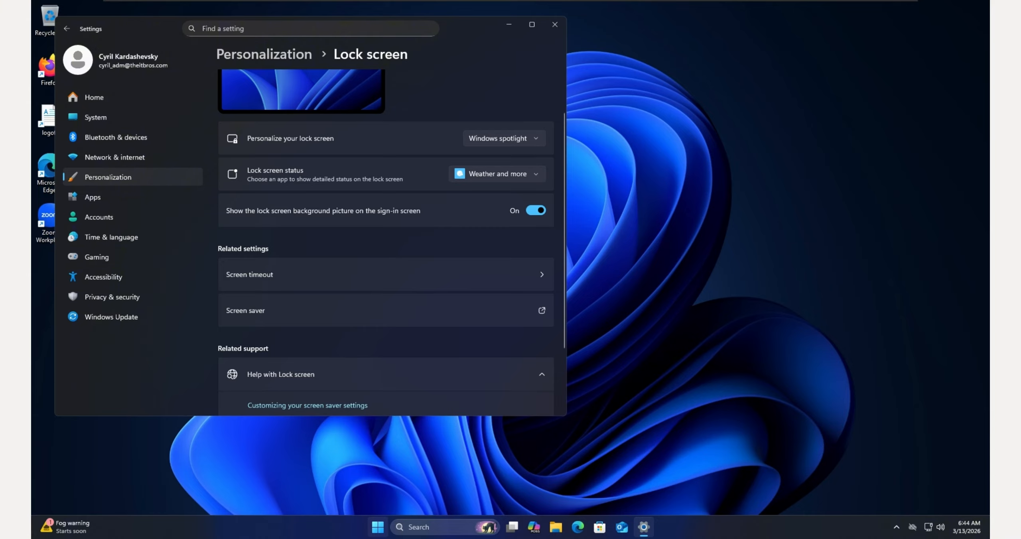
Step: Launch the Local Group Policy Editor with gpedit.msc from the Run prompt
{"action": "right_click", "coordinate": [382, 531]}
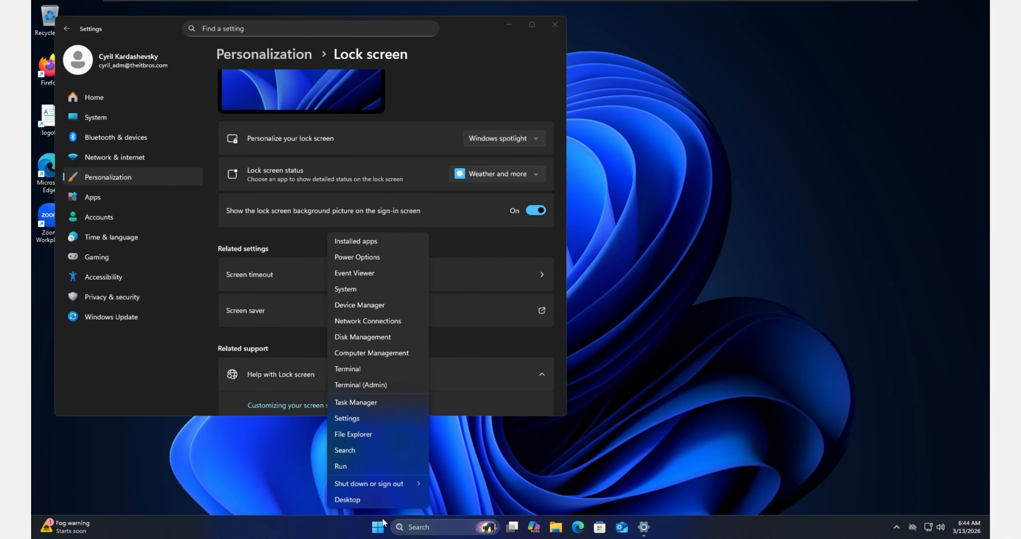
{"action": "left_click", "coordinate": [370, 471]}
{"action": "type", "text": "g"}
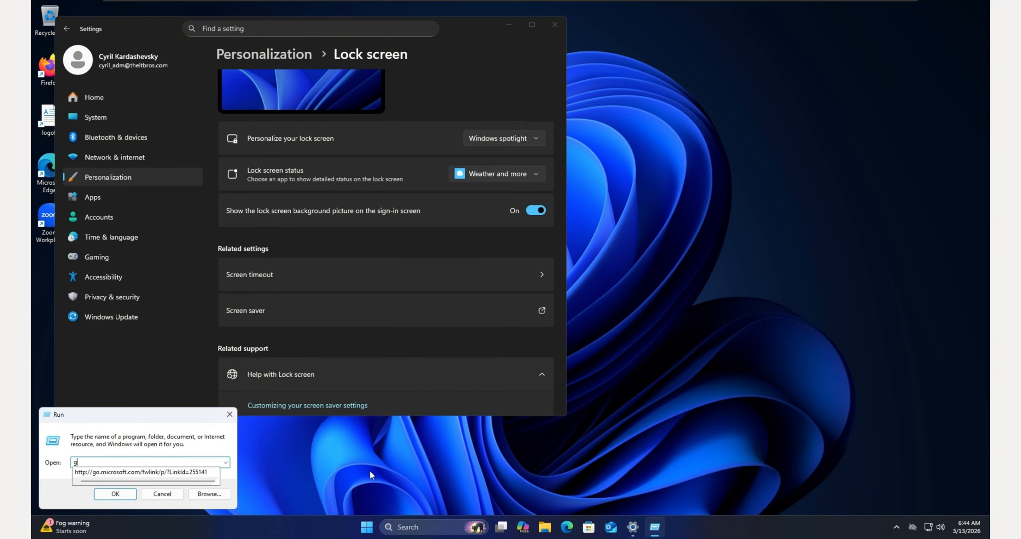
{"action": "type", "text": "pedit.msc"}
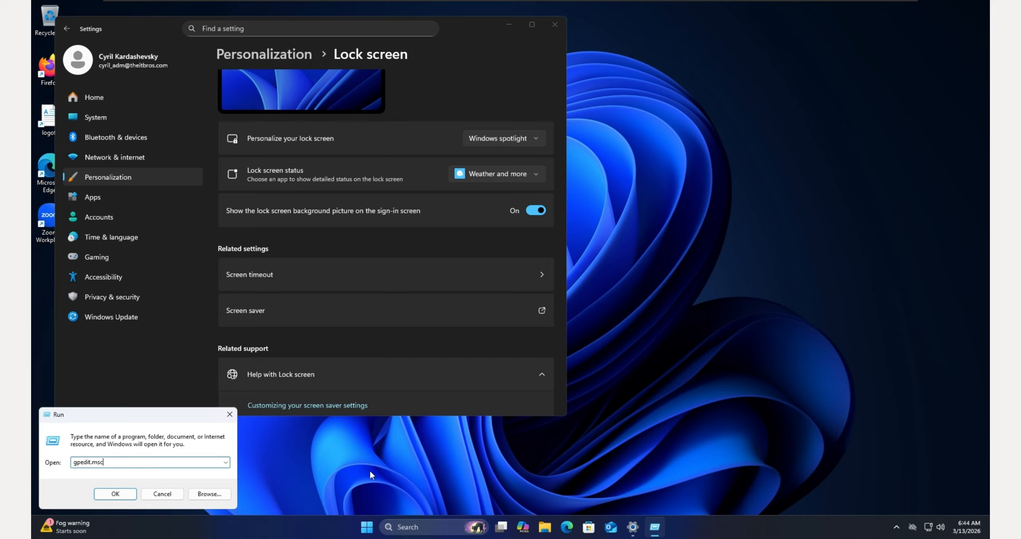
{"action": "key", "text": "Return"}
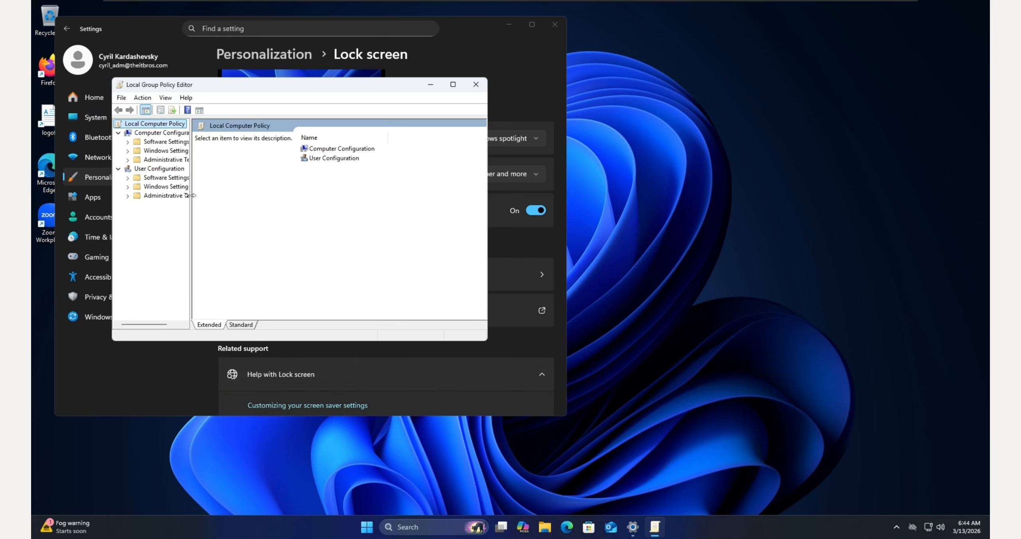
Step: Widen the tree pane and expand Computer Configuration > Administrative Templates to Control Panel
{"action": "left_click_drag", "start_coordinate": [191, 200], "coordinate": [267, 191]}
{"action": "left_click", "coordinate": [127, 159]}
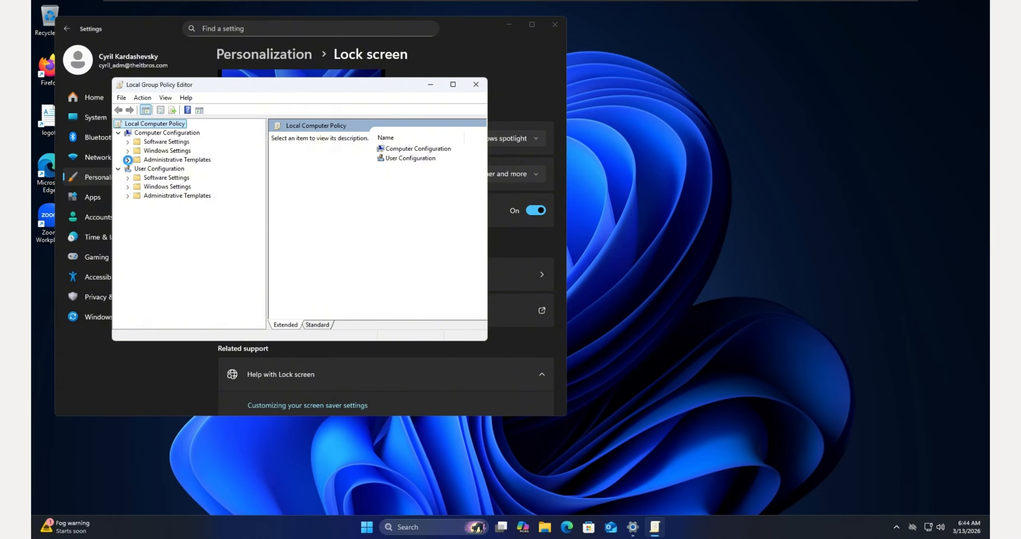
{"action": "left_click", "coordinate": [128, 160]}
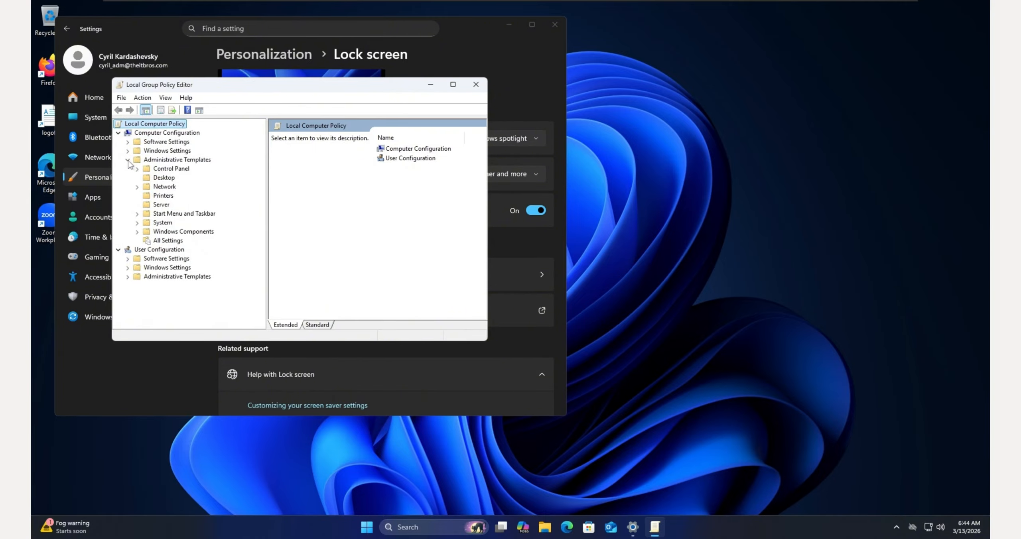
{"action": "left_click", "coordinate": [164, 170]}
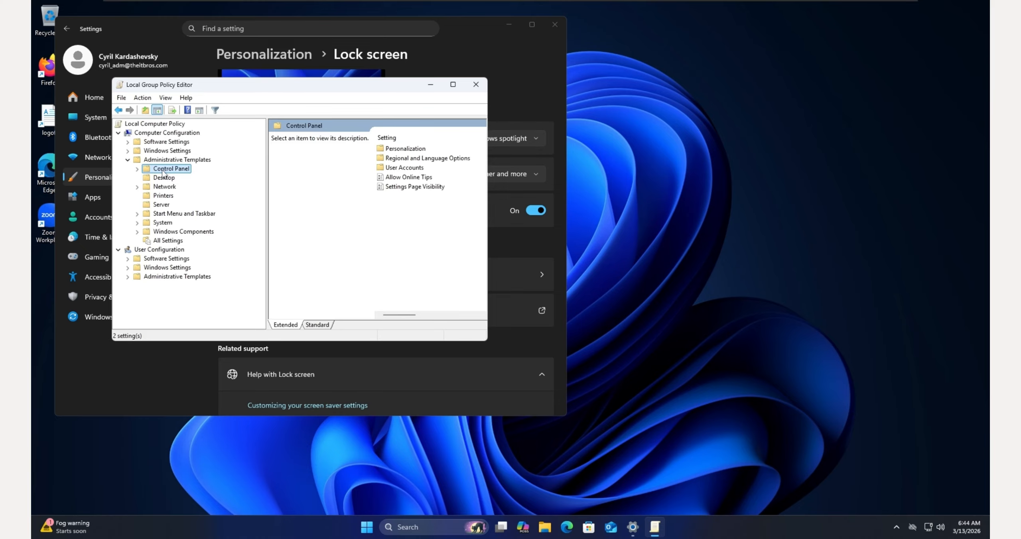
Step: In Control Panel > Personalization's Standard view sorted by Setting, open 'Do not display the lock screen'
{"action": "double_click", "coordinate": [164, 171]}
{"action": "left_click", "coordinate": [182, 178]}
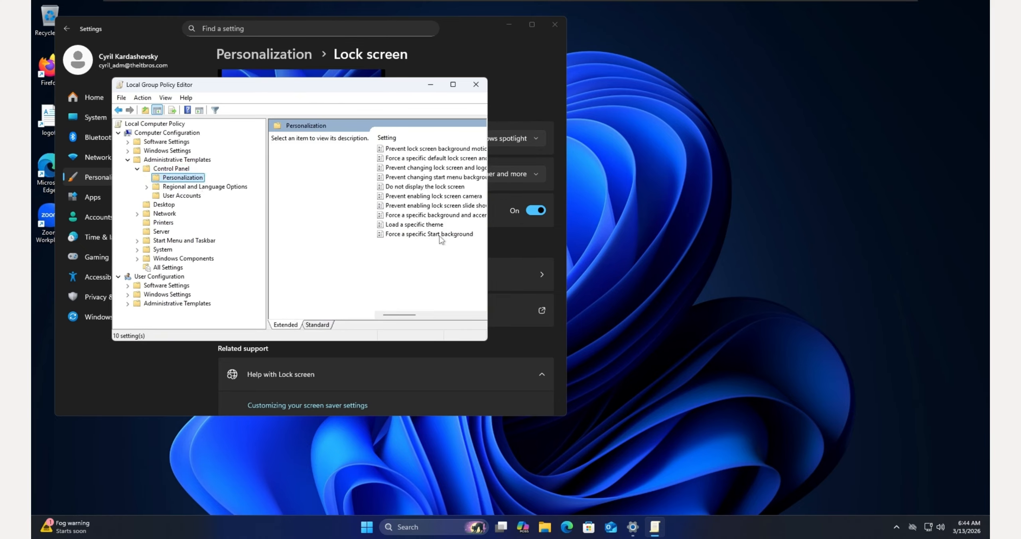
{"action": "left_click", "coordinate": [319, 326]}
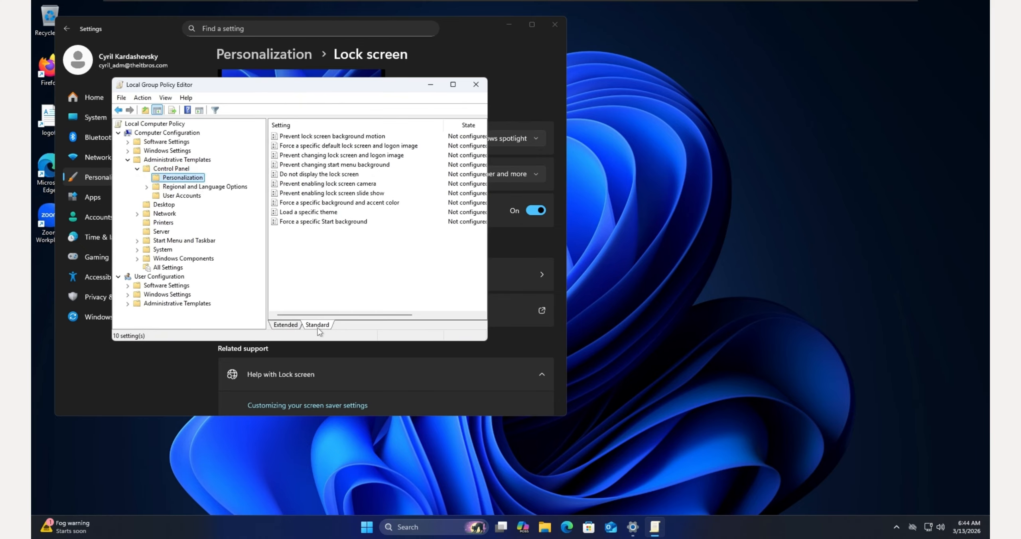
{"action": "left_click", "coordinate": [344, 127]}
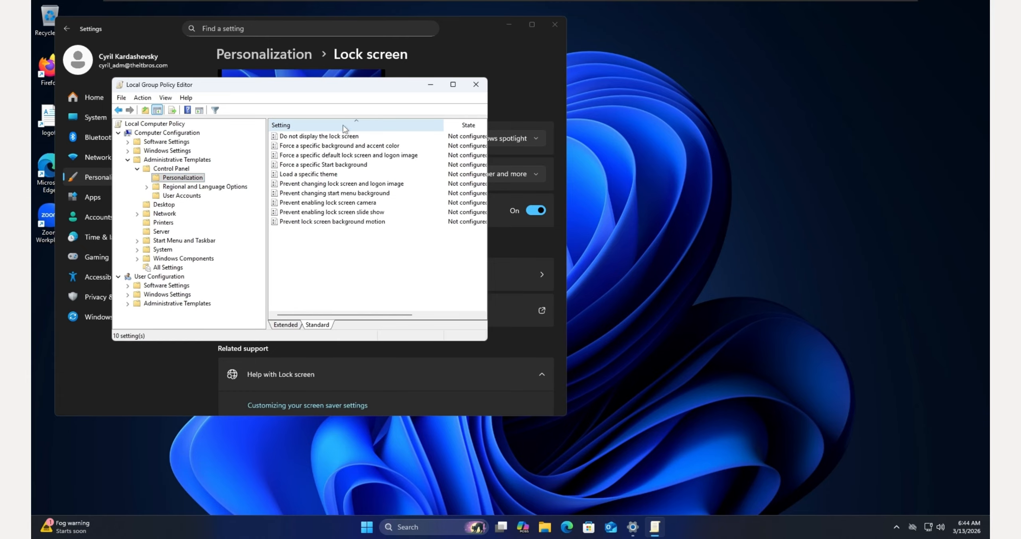
{"action": "left_click", "coordinate": [309, 139]}
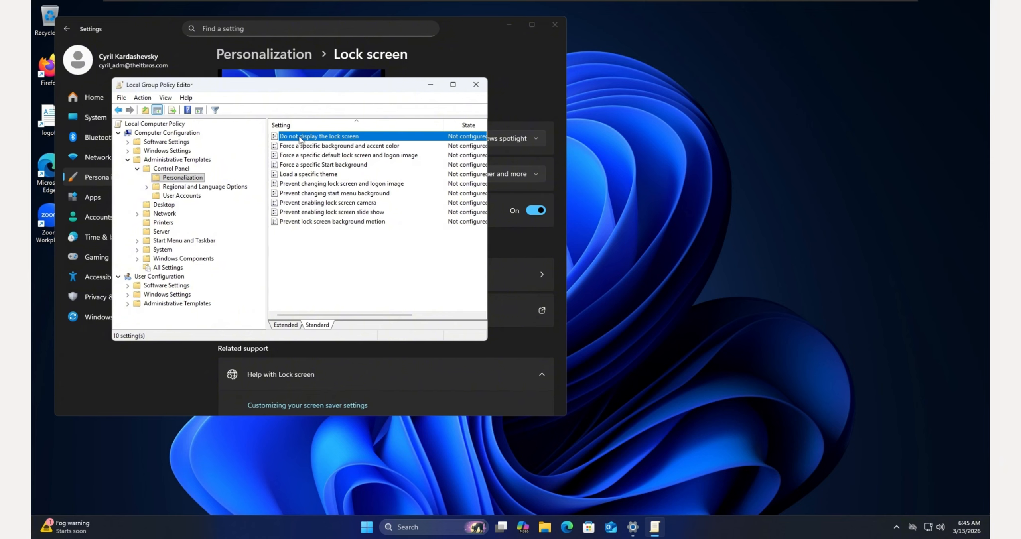
{"action": "double_click", "coordinate": [300, 138]}
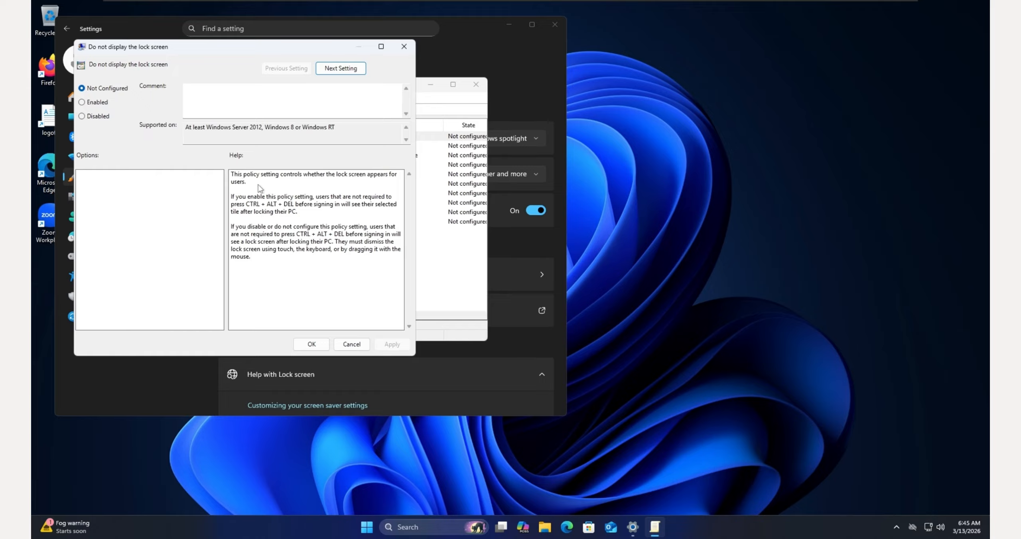
Step: Set the 'Do not display the lock screen' policy to Enabled and apply it
{"action": "double_click", "coordinate": [236, 182]}
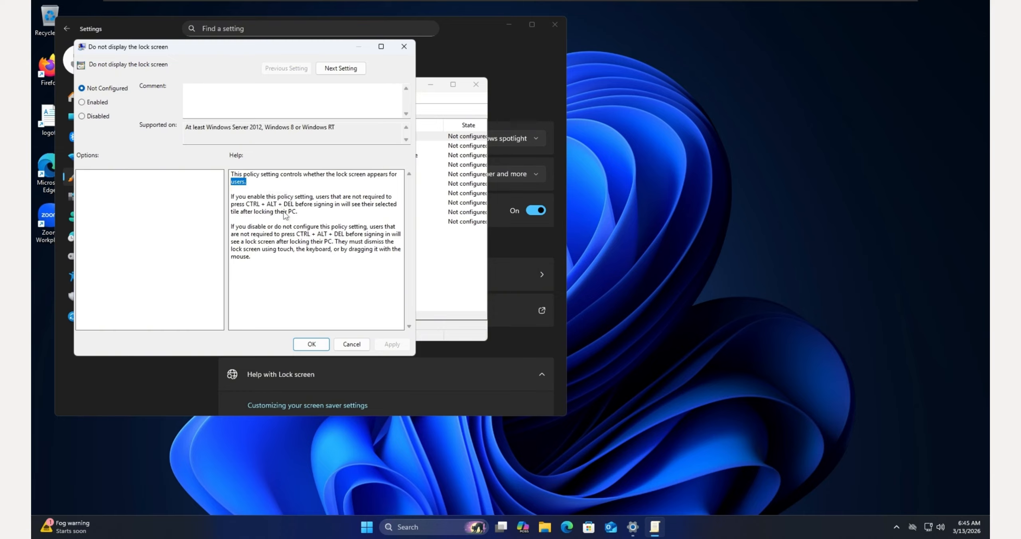
{"action": "left_click_drag", "start_coordinate": [298, 212], "coordinate": [218, 198]}
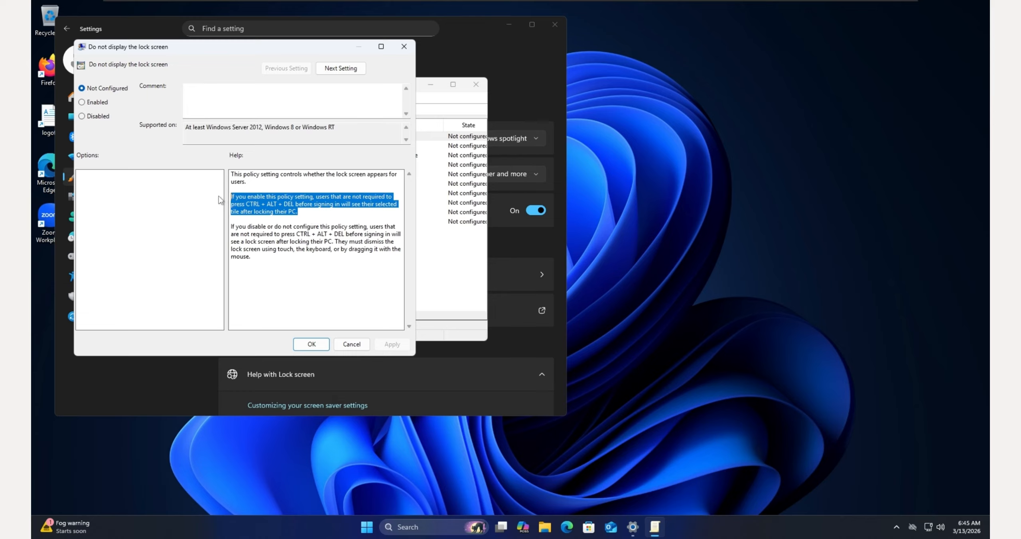
{"action": "left_click", "coordinate": [98, 104]}
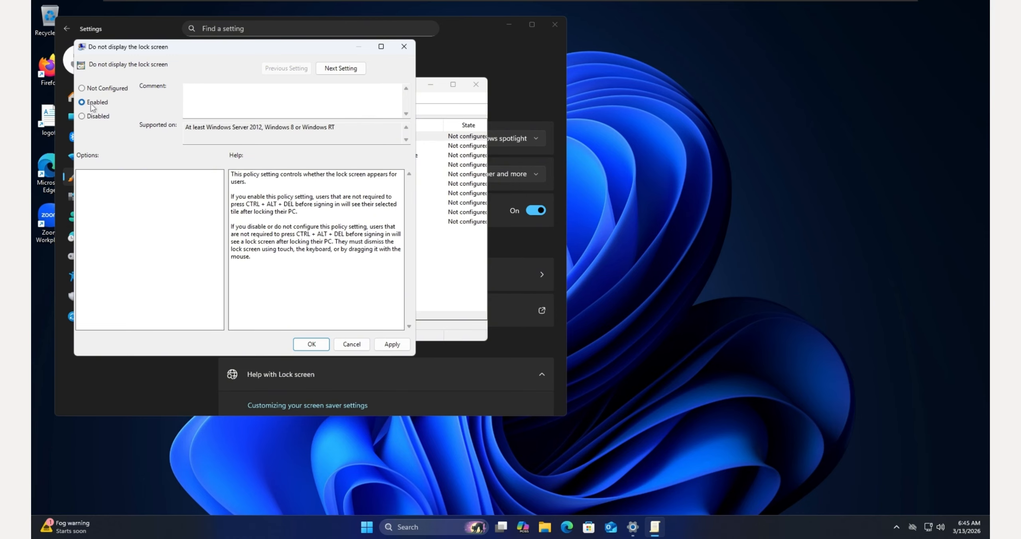
{"action": "left_click", "coordinate": [310, 346]}
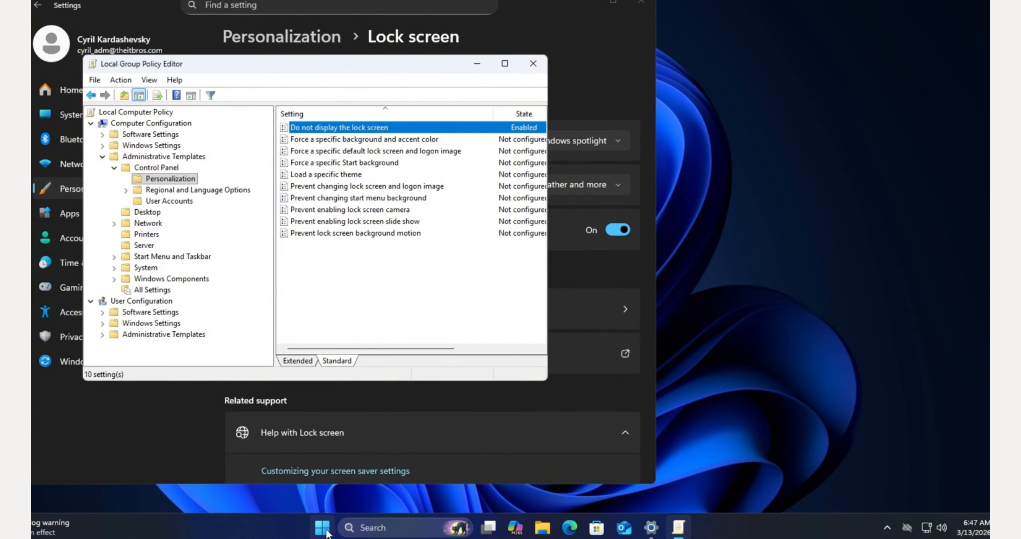
Step: Start Terminal (Admin) from the Start menu and approve the UAC prompt
{"action": "right_click", "coordinate": [323, 528]}
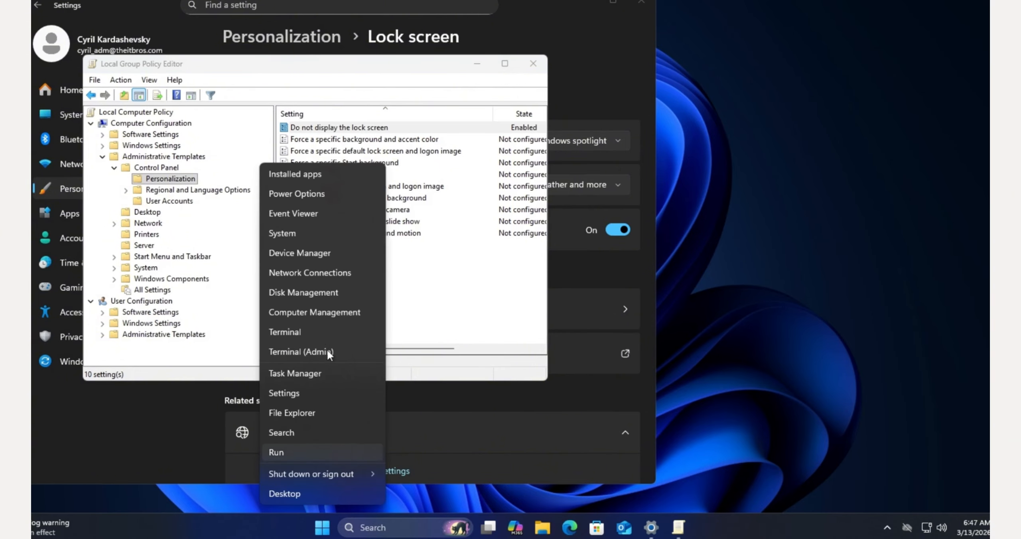
{"action": "left_click", "coordinate": [319, 352]}
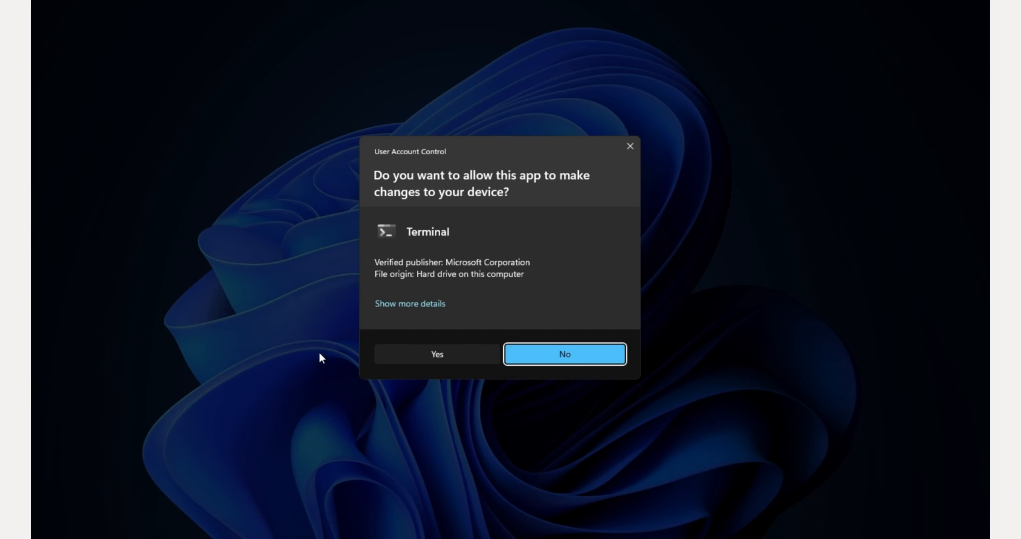
{"action": "left_click", "coordinate": [383, 357]}
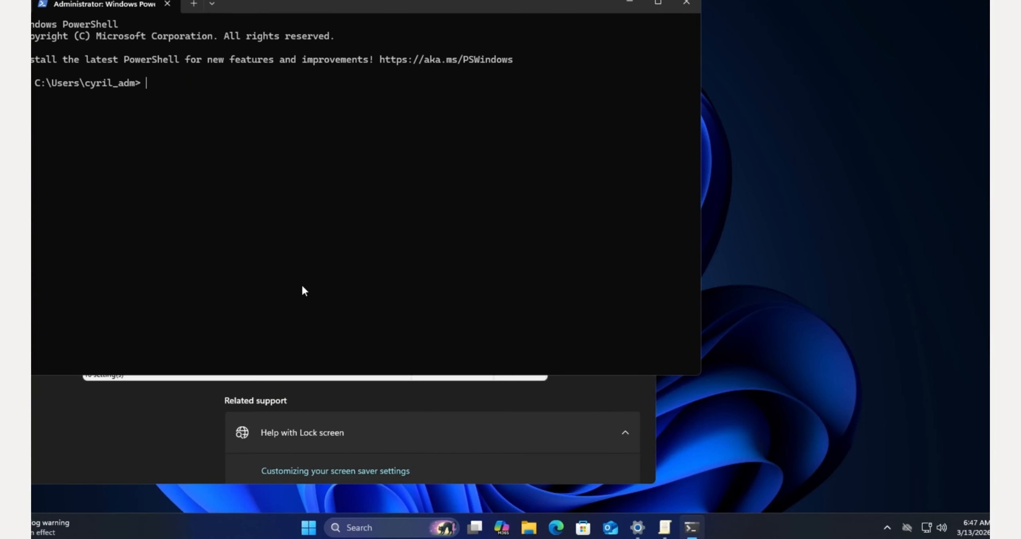
Step: Rerun gpupdate /force and confirm Computer and User Policy updates completed successfully
{"action": "type", "text": "regedit"}
{"action": "key", "text": "Up"}
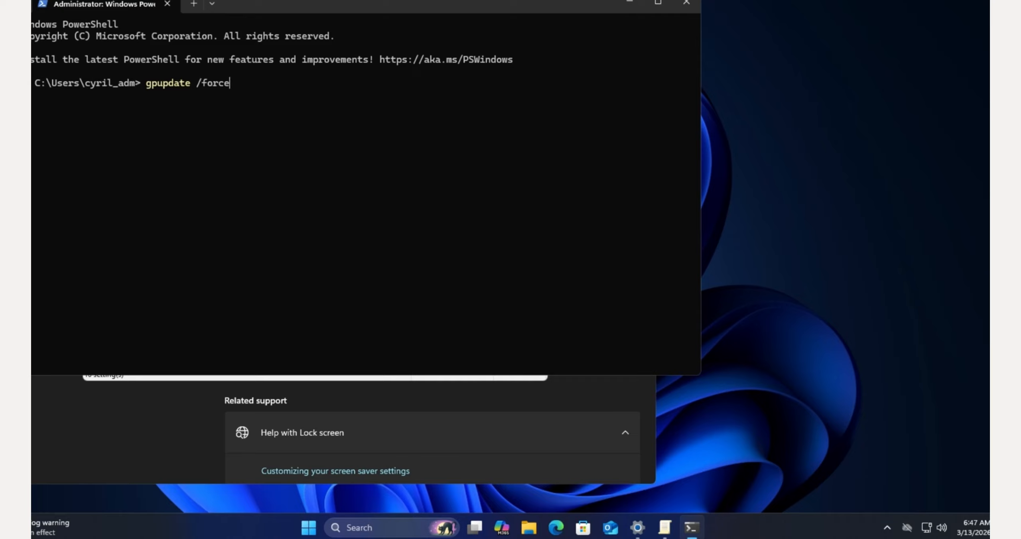
{"action": "key", "text": "ctrl+shift+Left"}
{"action": "key", "text": "ctrl+shift+Left"}
{"action": "key", "text": "Return"}
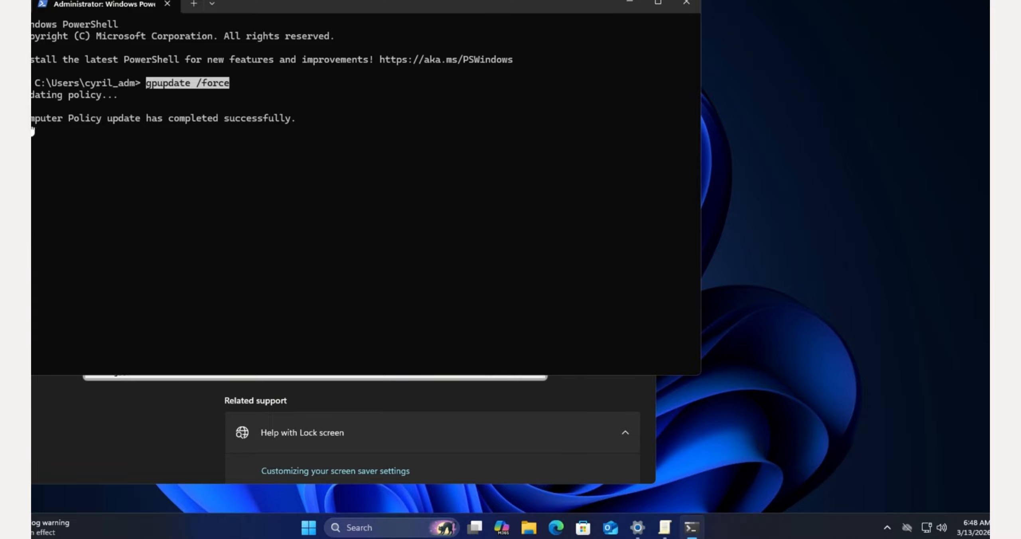
{"action": "left_click_drag", "start_coordinate": [32, 120], "coordinate": [316, 126]}
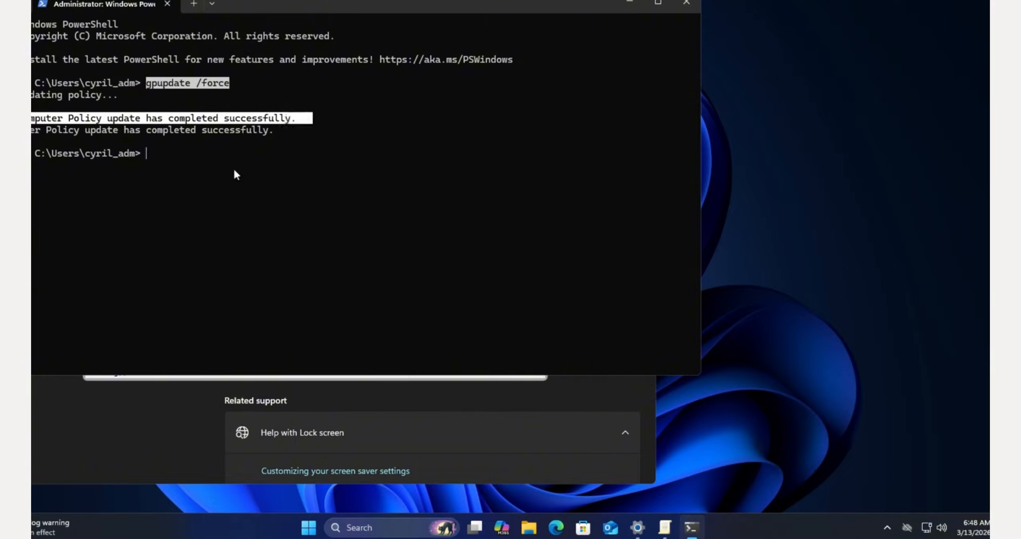
{"action": "left_click", "coordinate": [234, 169]}
Step: Launch regedit and go to HKLM\SOFTWARE\Policies\Microsoft\Windows\Personalization via the address bar
{"action": "type", "text": "regedit"}
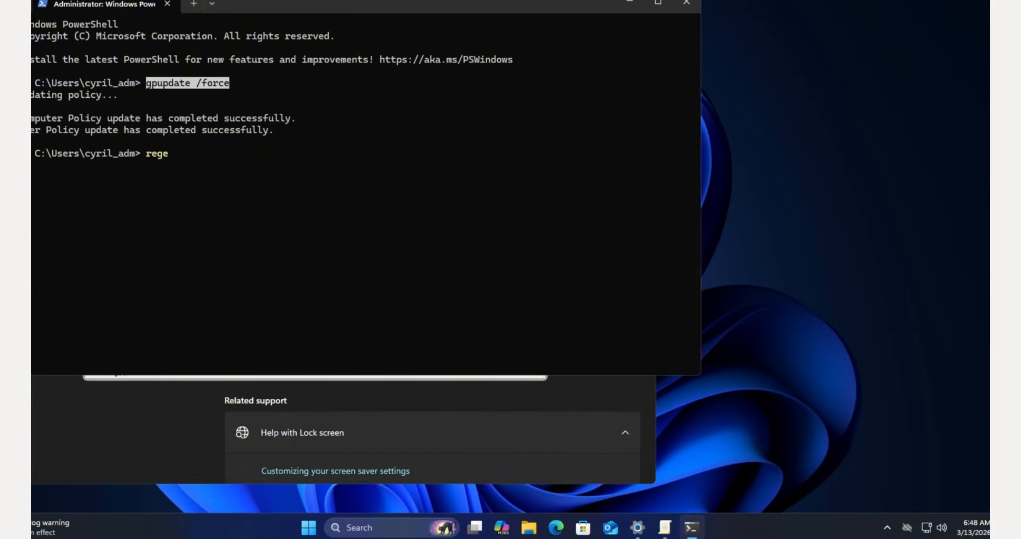
{"action": "key", "text": "Return"}
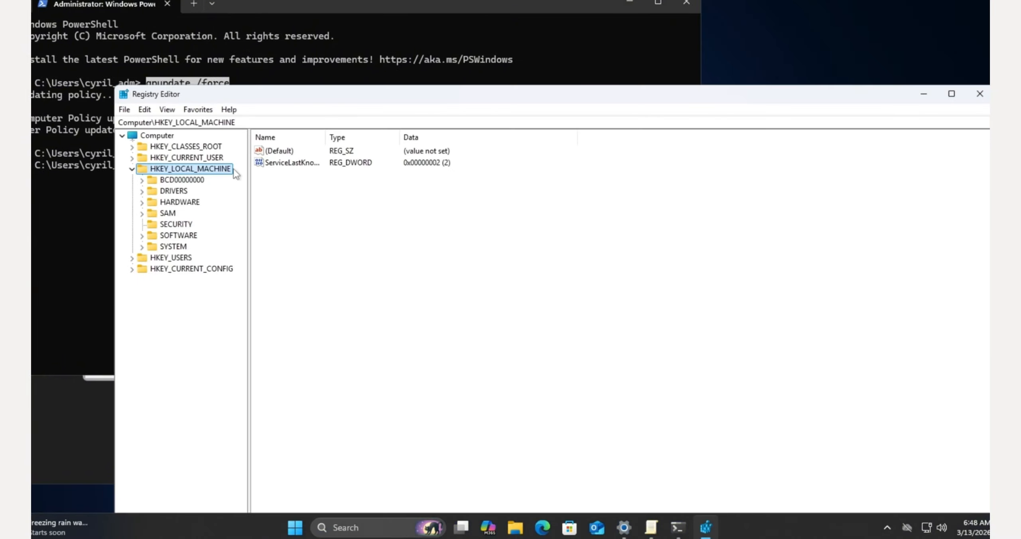
{"action": "left_click", "coordinate": [239, 123]}
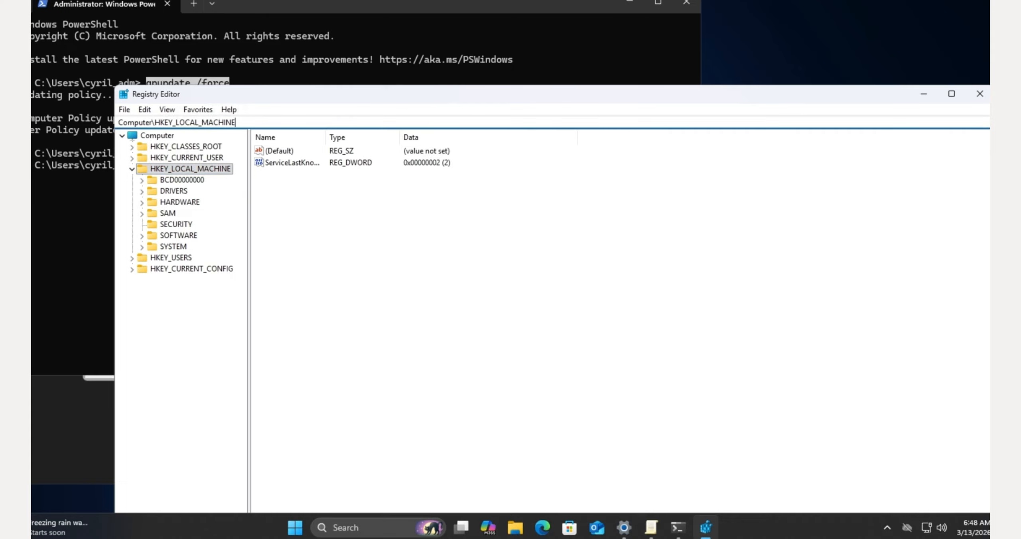
{"action": "type", "text": "\\"}
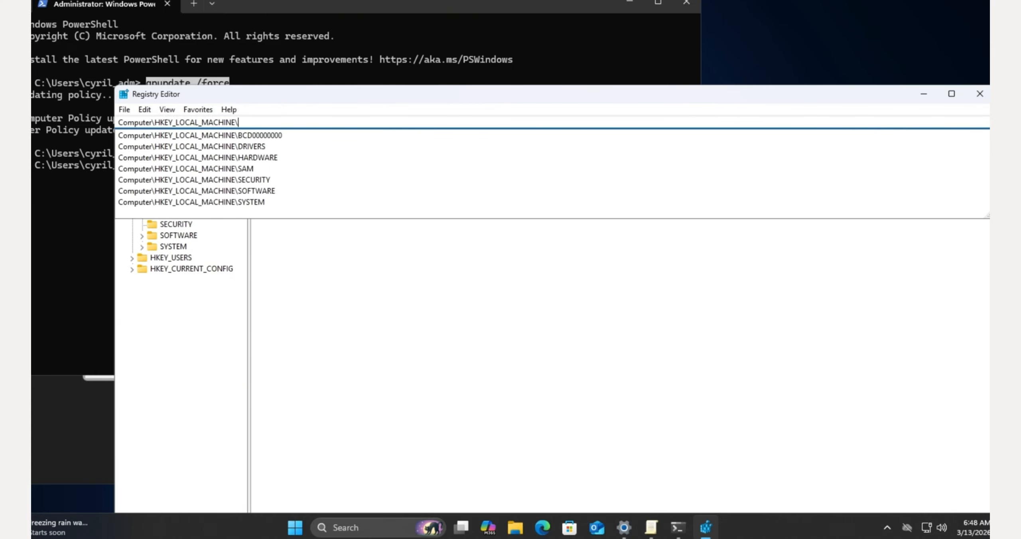
{"action": "type", "text": "sof"}
{"action": "key", "text": "Down"}
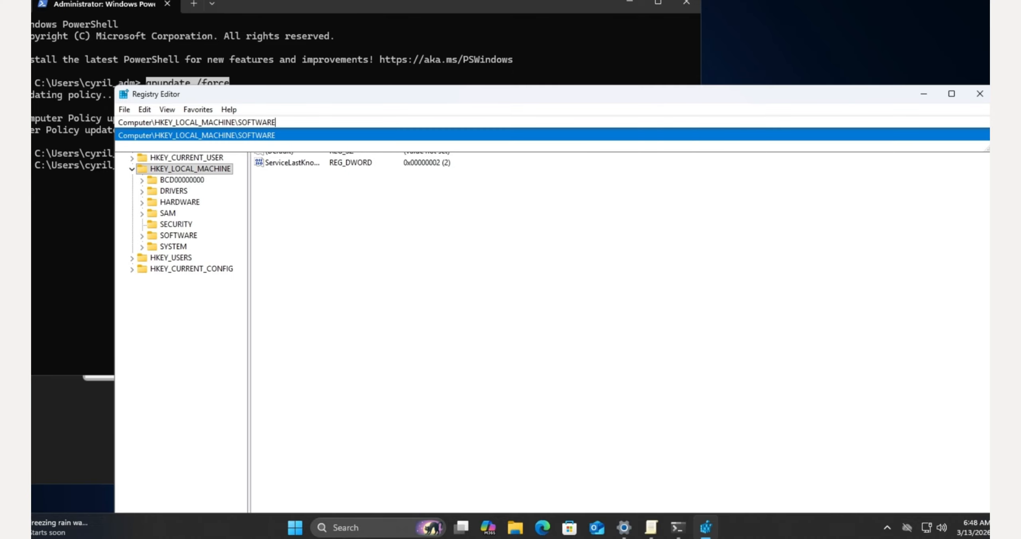
{"action": "type", "text": "\\policies"}
{"action": "key", "text": "Down"}
{"action": "type", "text": "\\mi"}
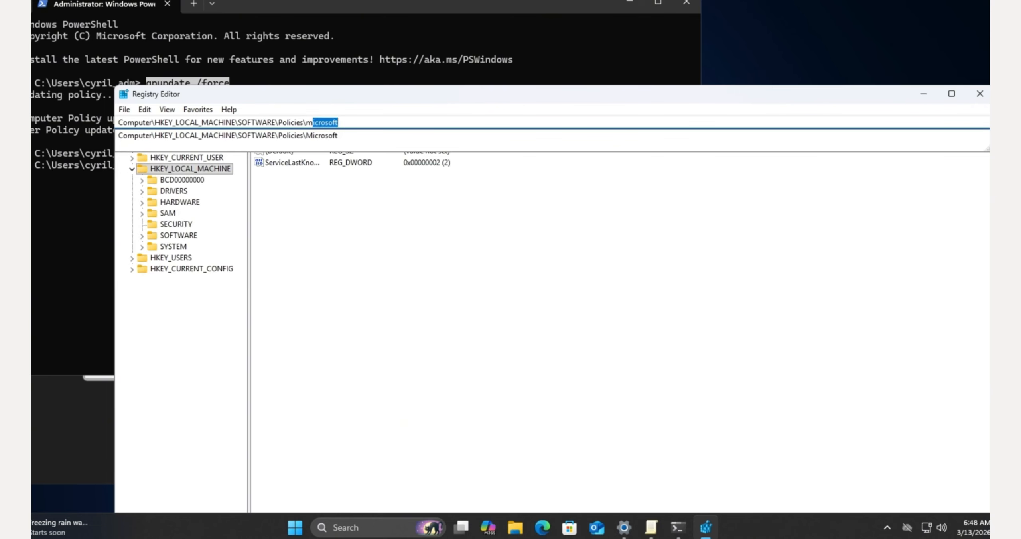
{"action": "key", "text": "Down"}
{"action": "type", "text": "\\wi"}
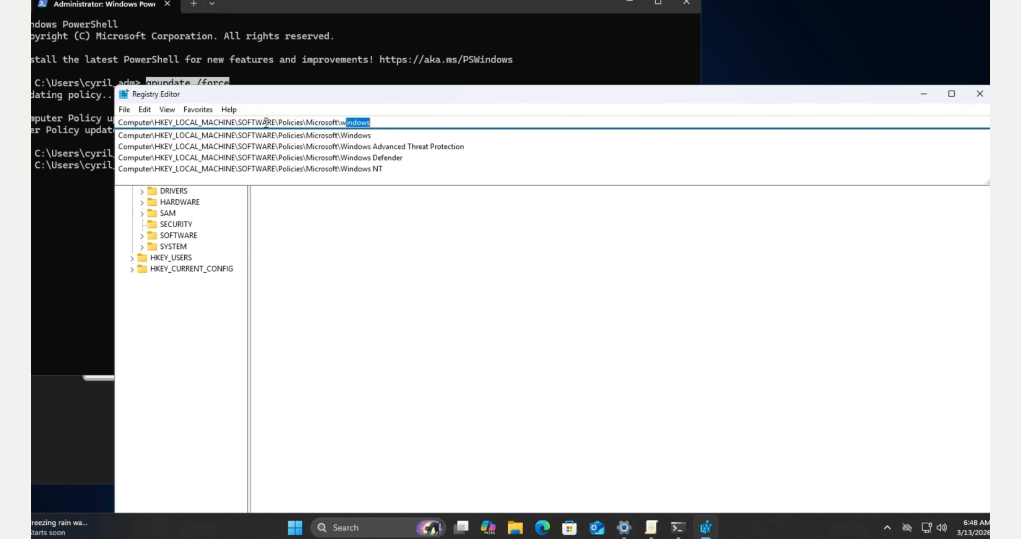
{"action": "key", "text": "Down"}
{"action": "type", "text": "\\pe"}
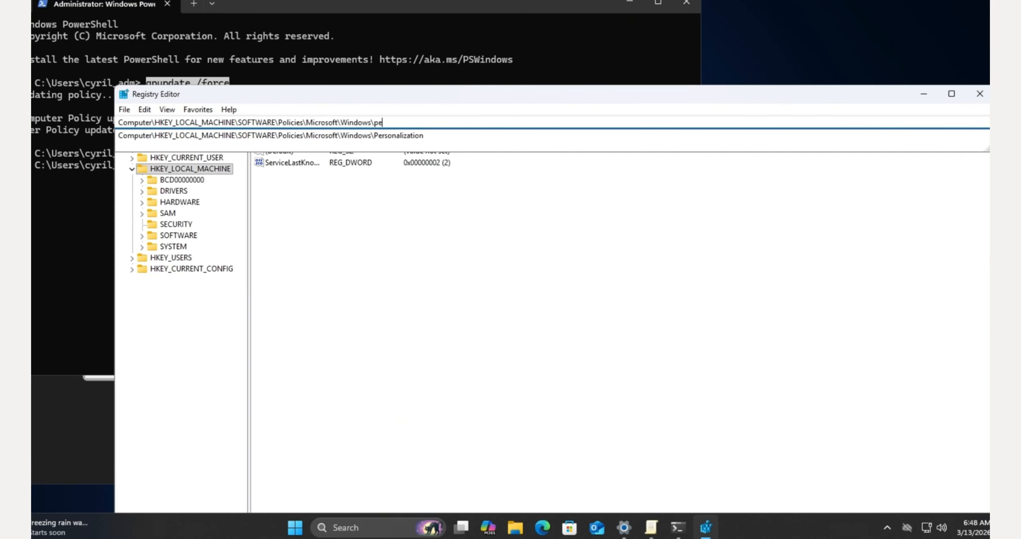
{"action": "key", "text": "Down"}
{"action": "key", "text": "Return"}
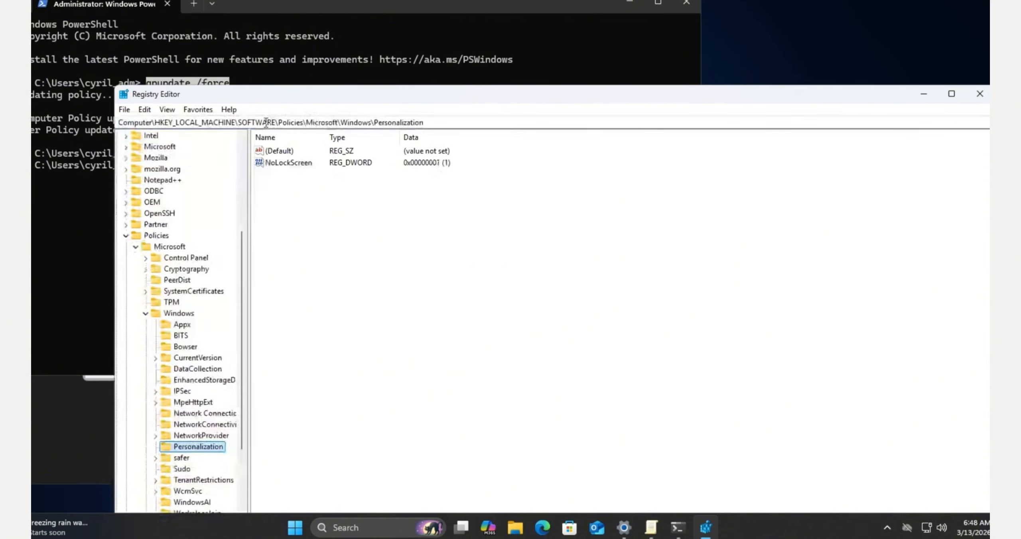
Step: Open the NoLockScreen DWORD and confirm its value stays 1
{"action": "left_click", "coordinate": [295, 166]}
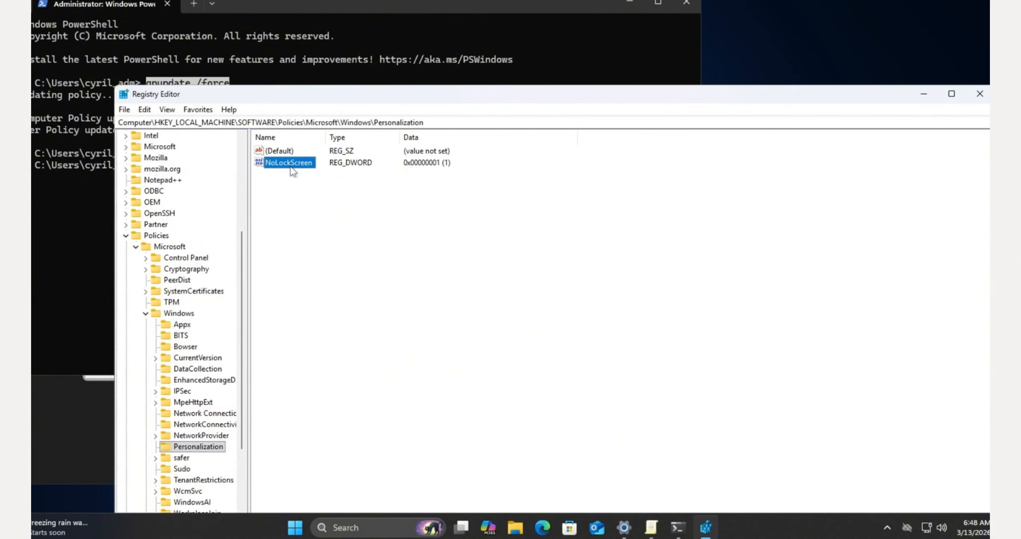
{"action": "left_click_drag", "start_coordinate": [325, 137], "coordinate": [342, 137]}
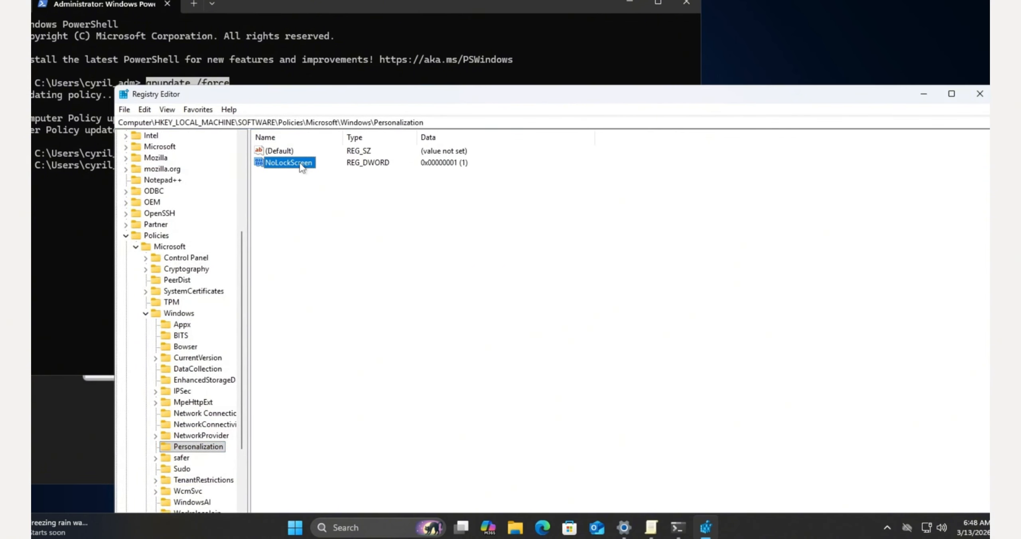
{"action": "double_click", "coordinate": [301, 167]}
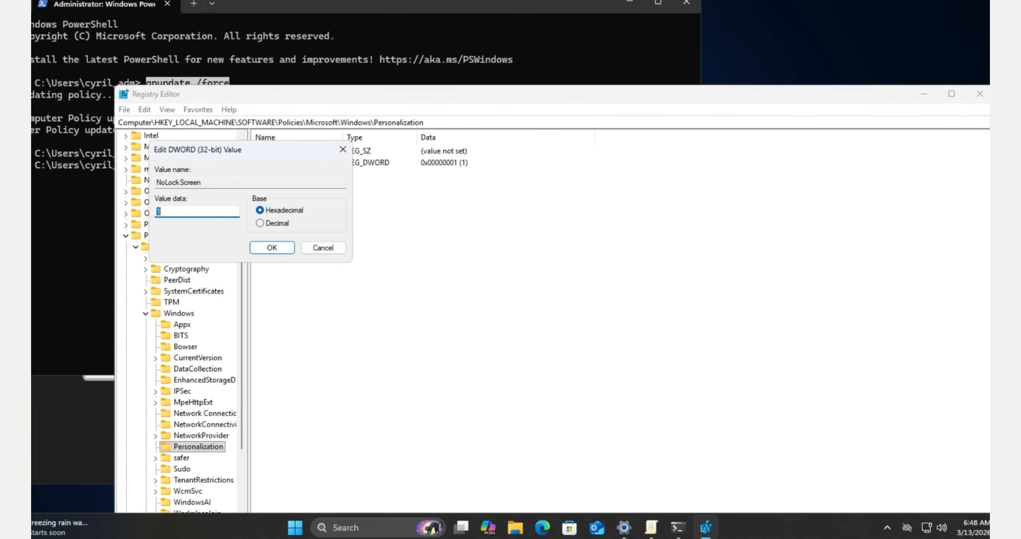
{"action": "type", "text": "1"}
{"action": "key", "text": "Return"}
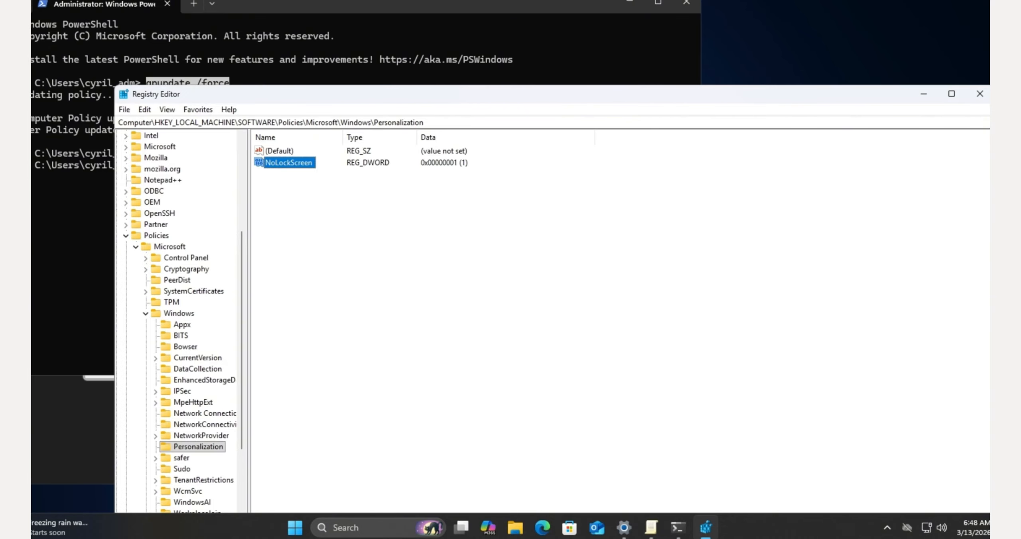
Step: Run reg add setting NoLockScreen REG_DWORD to 1, then recheck it in Registry Editor
{"action": "left_click", "coordinate": [61, 240]}
{"action": "type", "text": "reg add \"HKLM\\SOFTWARE\\Policies\\Microsoft\\Windows\\Personalization\"  /v NoLockScreen /t REG_DWORD 1 /f"}
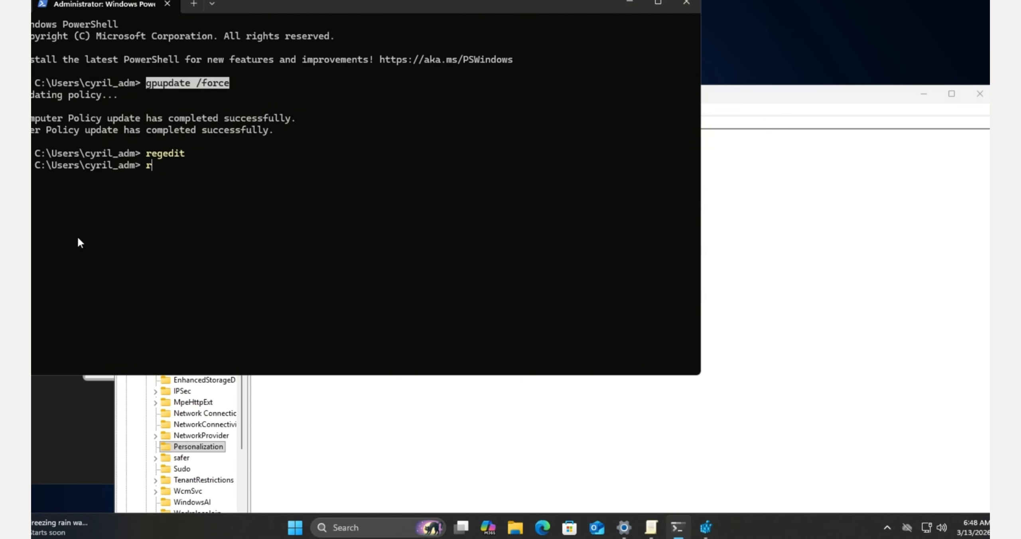
{"action": "key", "text": "Return"}
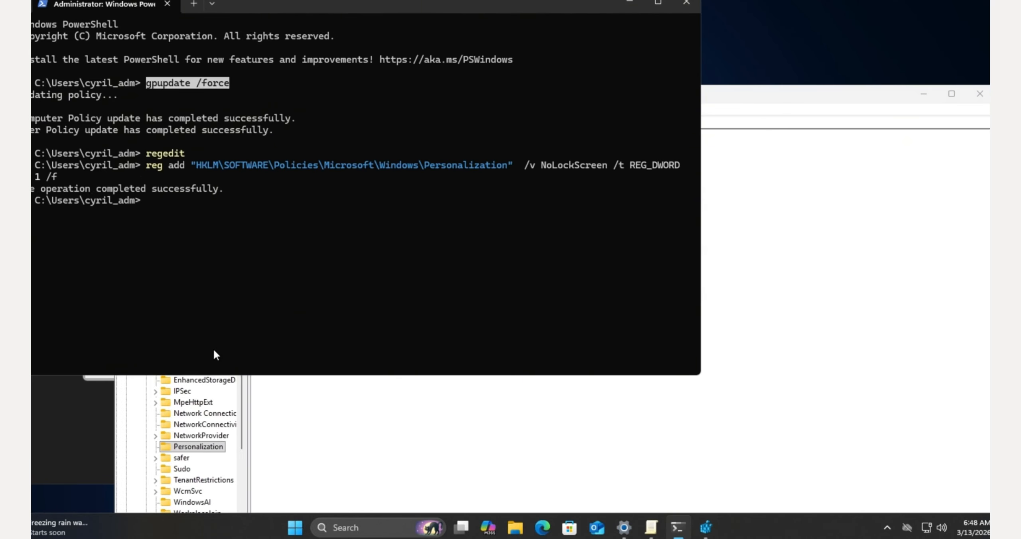
{"action": "left_click", "coordinate": [306, 424]}
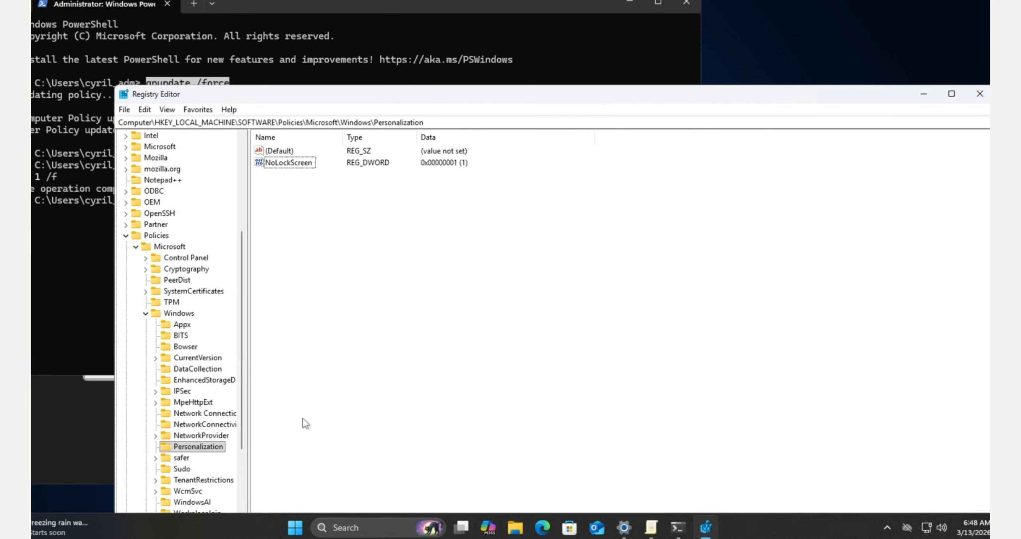
{"action": "left_click", "coordinate": [297, 163]}
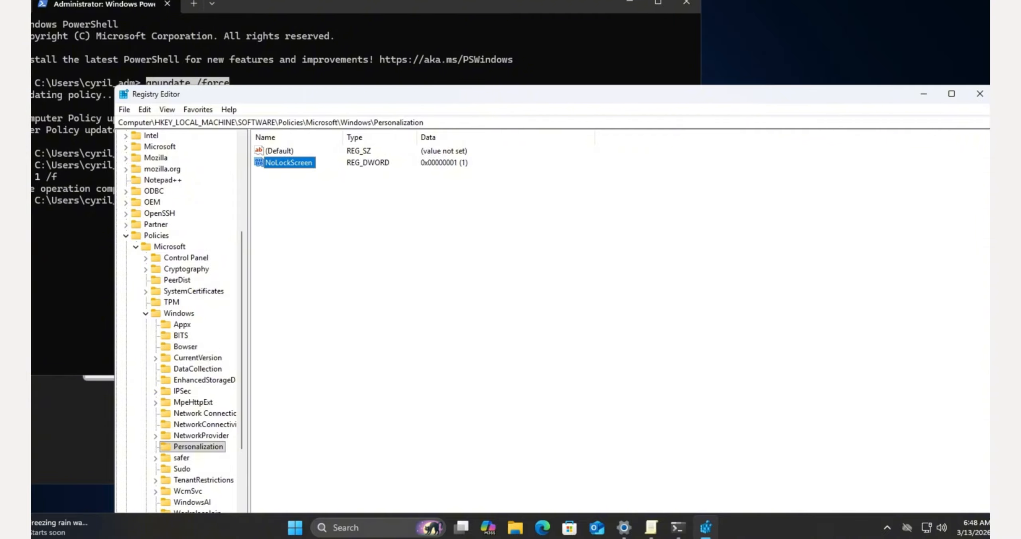
Step: Lock the PC with rundll32.exe user32.dll,LockWorkStation and sign straight back in with the account password
{"action": "right_click", "coordinate": [297, 532]}
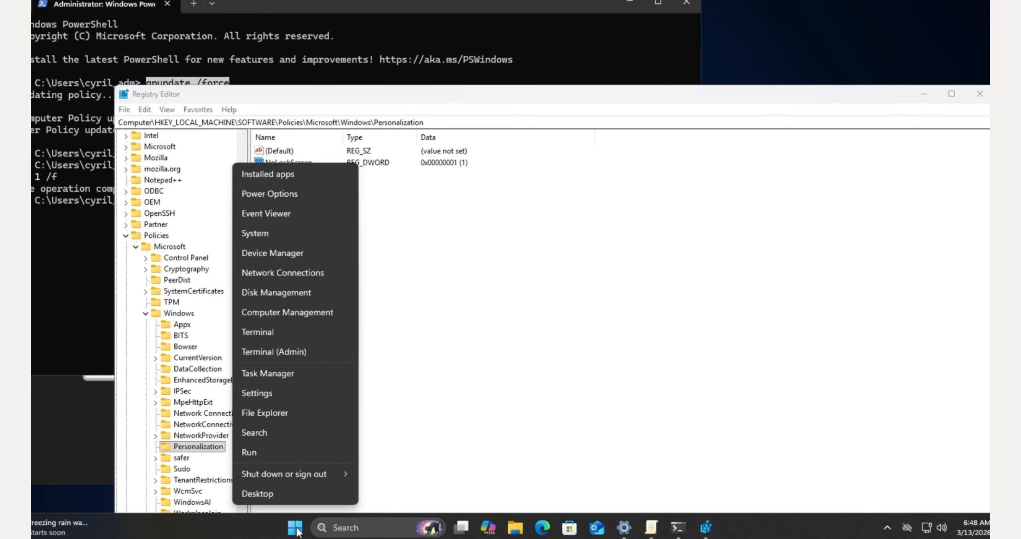
{"action": "left_click", "coordinate": [281, 455]}
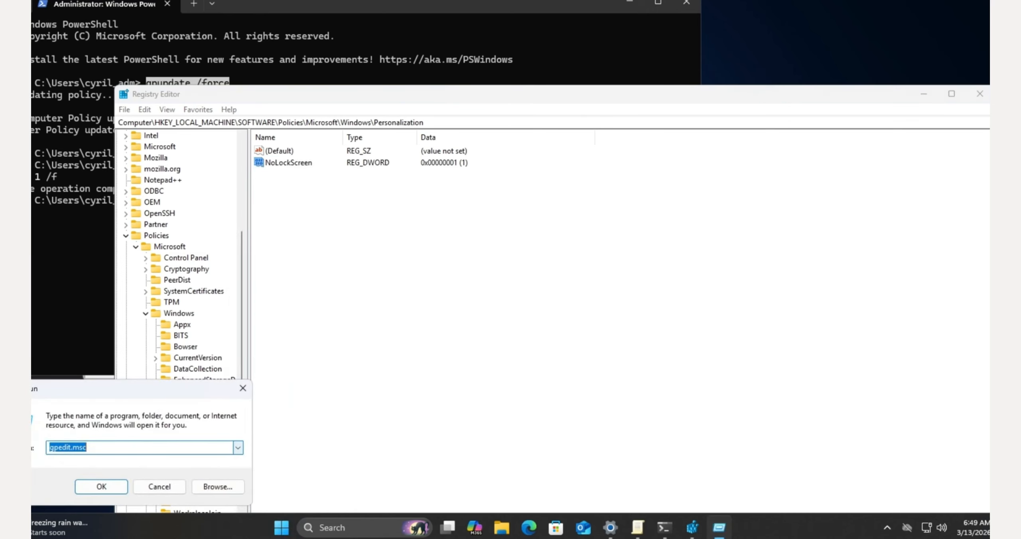
{"action": "left_click", "coordinate": [238, 448]}
{"action": "left_click", "coordinate": [179, 468]}
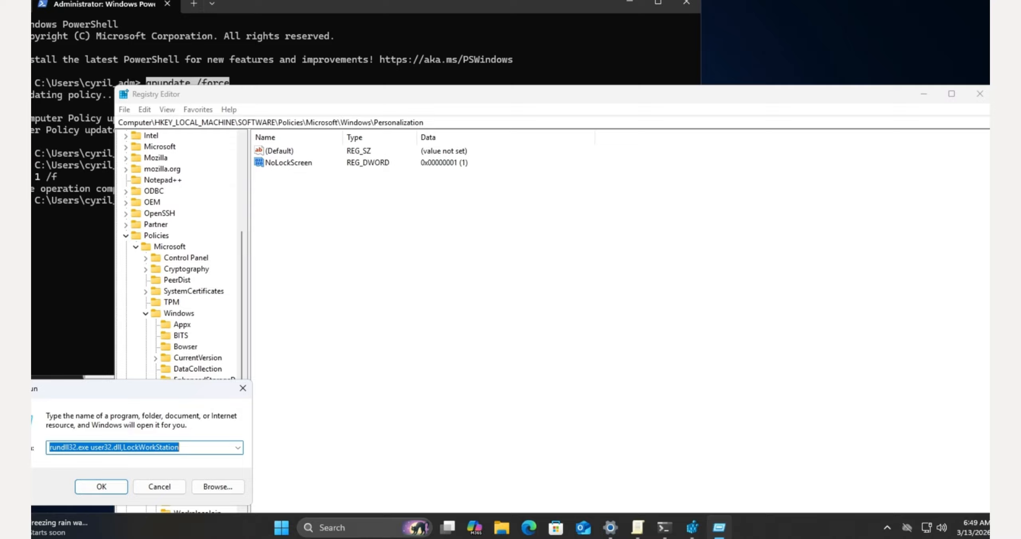
{"action": "left_click", "coordinate": [102, 488]}
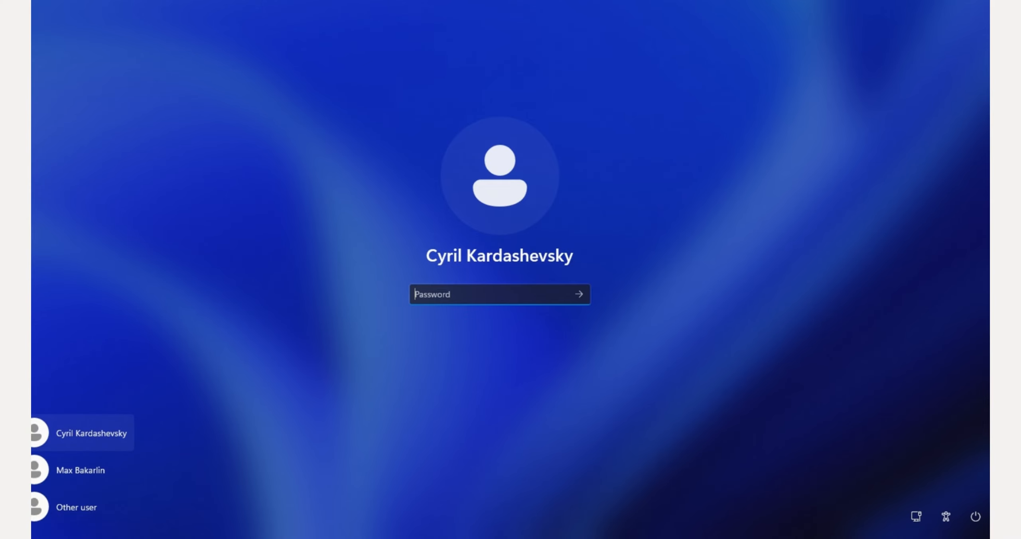
{"action": "type", "text": "1234"}
{"action": "key", "text": "Return"}
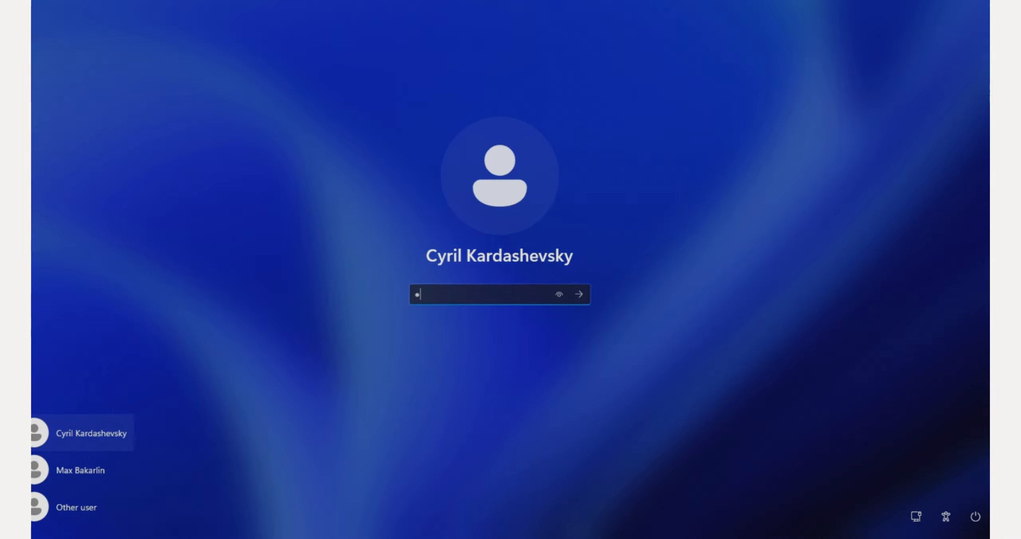